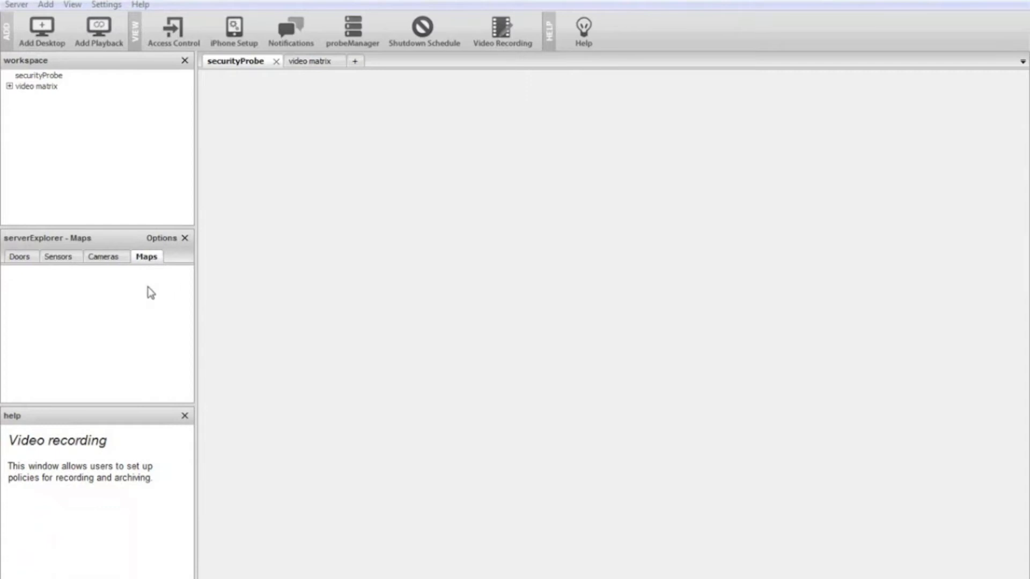
- Start adding a map and choose the desktop image map.jpg as its picture, continuing to the naming stage
left_click(162, 239)
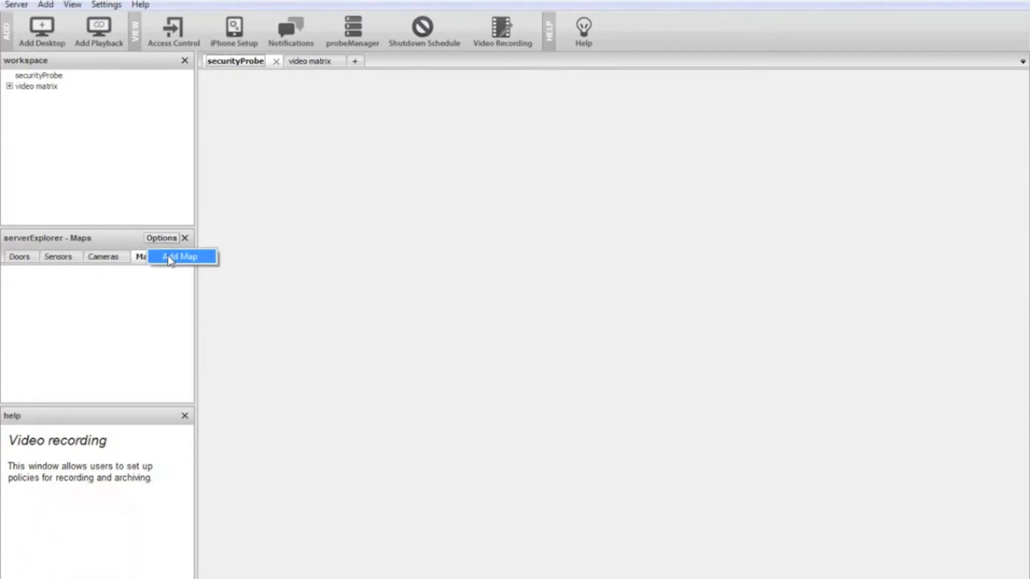
left_click(168, 257)
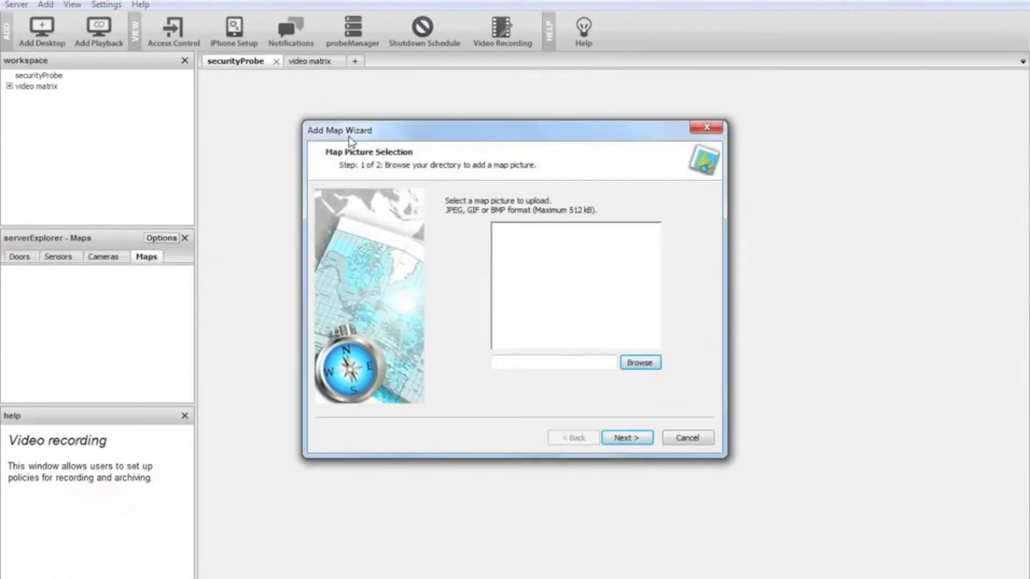
left_click_drag(433, 131, 435, 133)
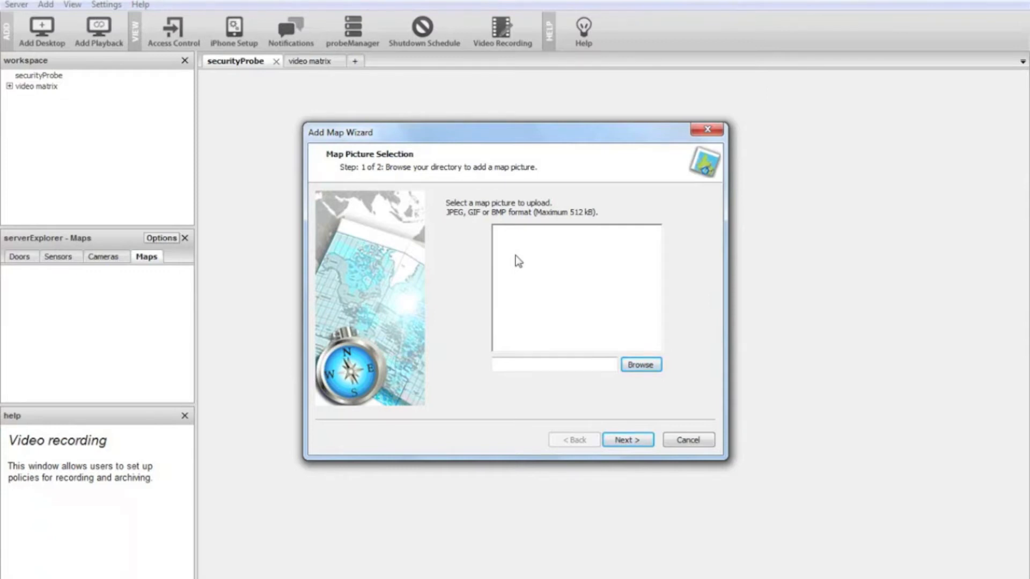
left_click(642, 366)
left_click_drag(810, 261, 811, 366)
left_click(768, 294)
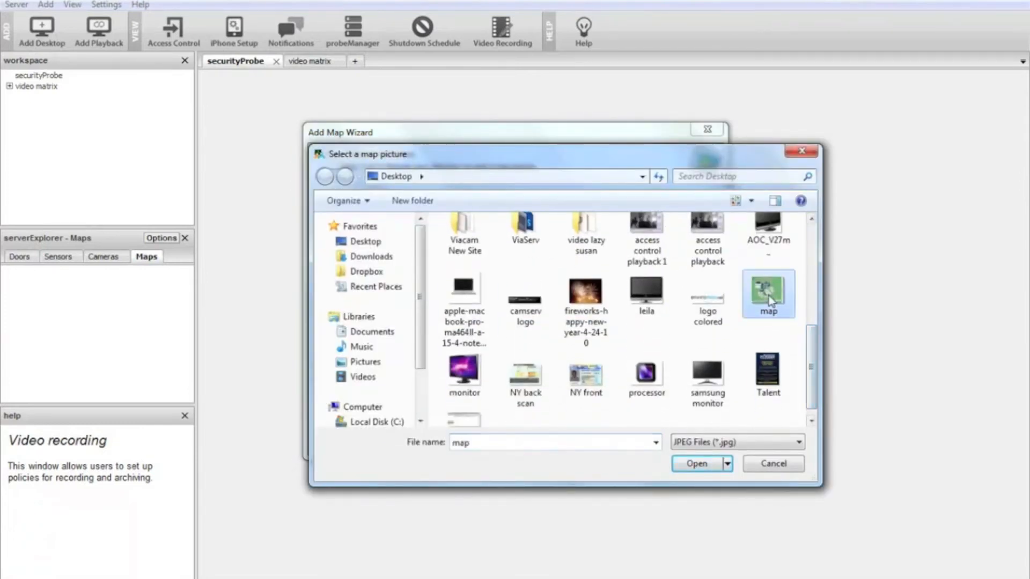
left_click(697, 463)
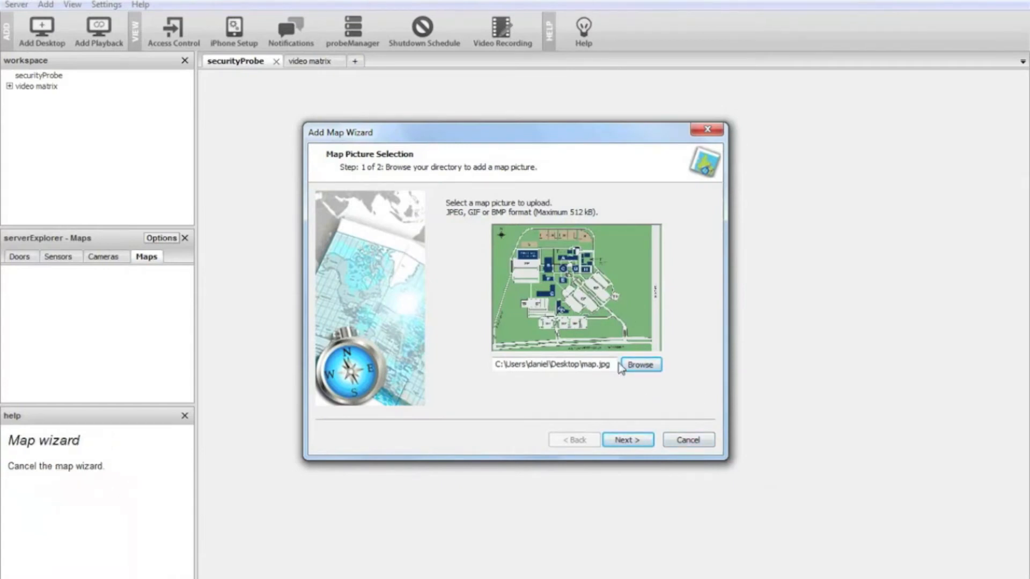
left_click(627, 440)
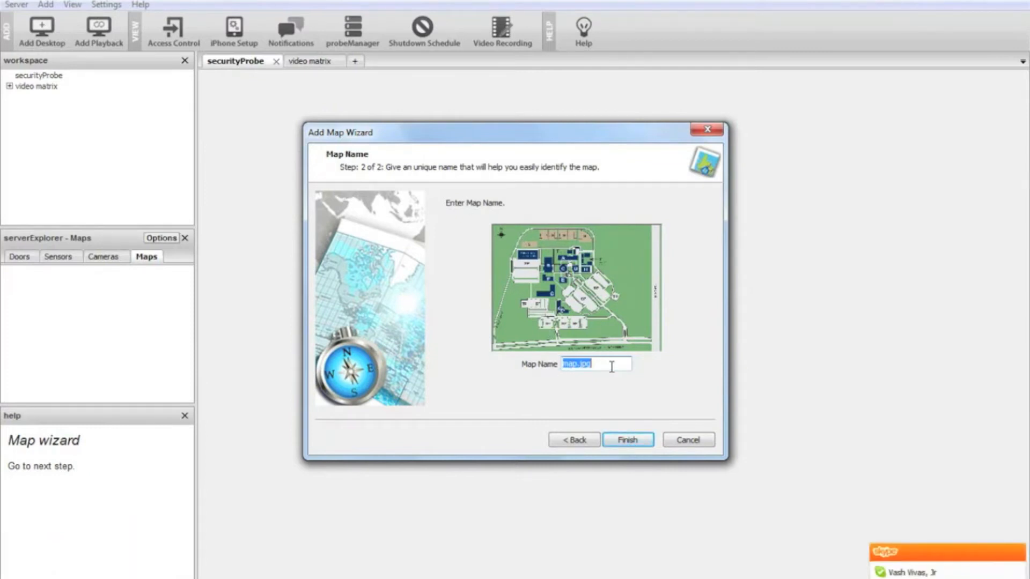
- Dismiss the Skype notification, name the map "test map", and finish creating it
left_click(1019, 554)
left_click_drag(609, 366, 528, 368)
type("tes")
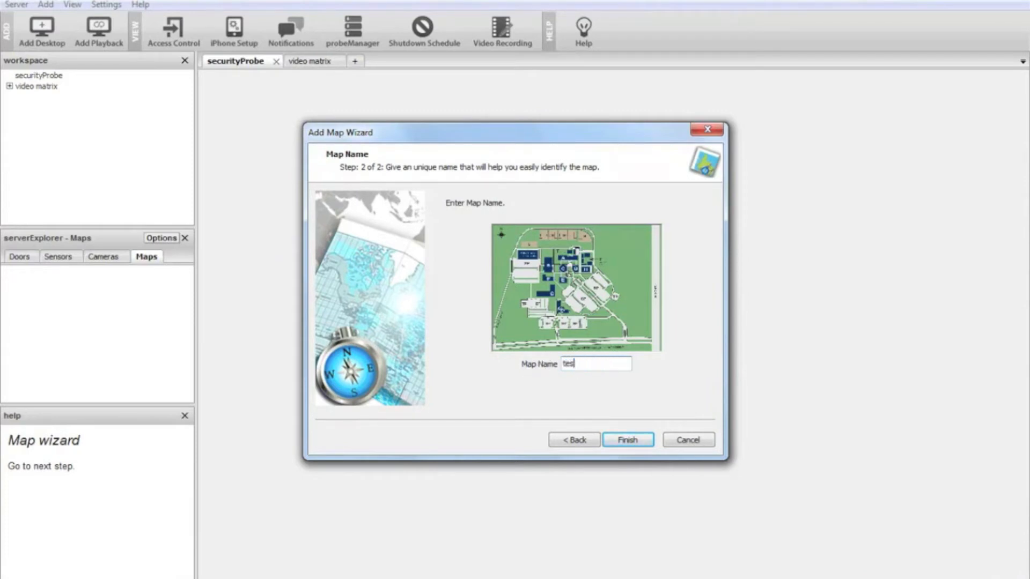
type("t map")
left_click(628, 440)
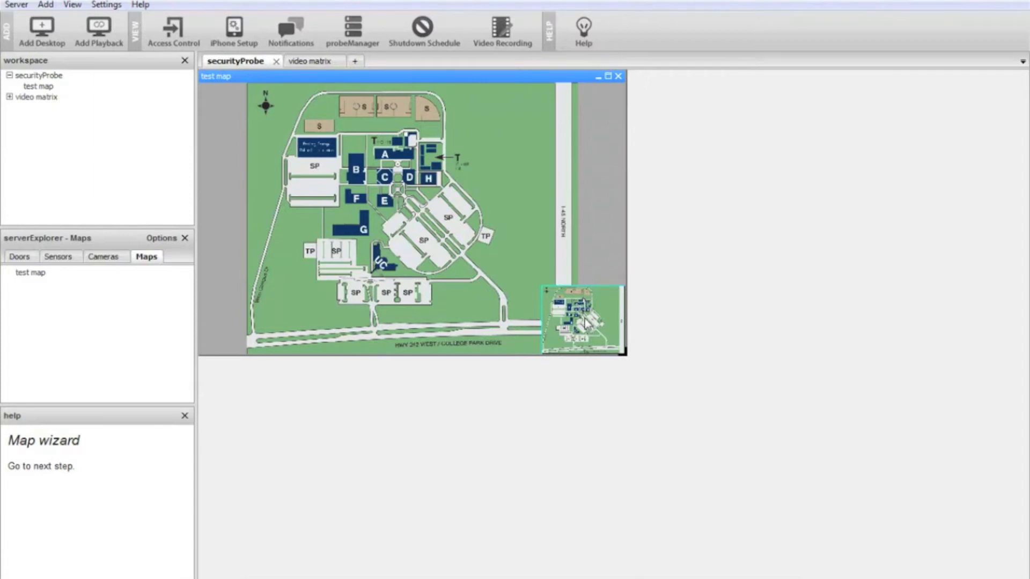
- Try out panning and zooming on the test map, and enlarge its window
mouse_move(580, 301)
left_mouse_down()
mouse_move(585, 334)
mouse_move(586, 310)
mouse_move(573, 306)
mouse_move(583, 310)
left_mouse_up()
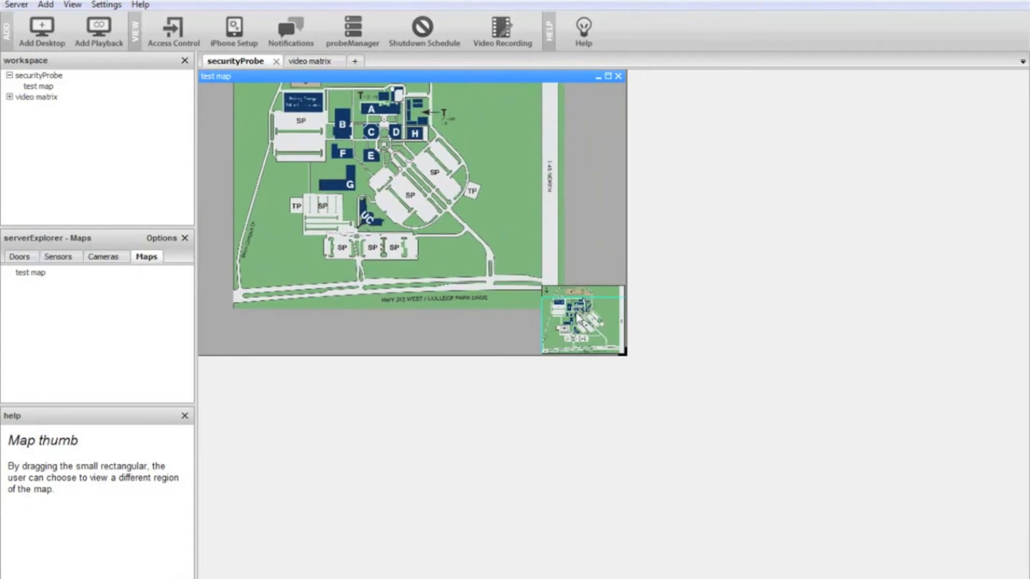
scroll(578, 316, "up", 4)
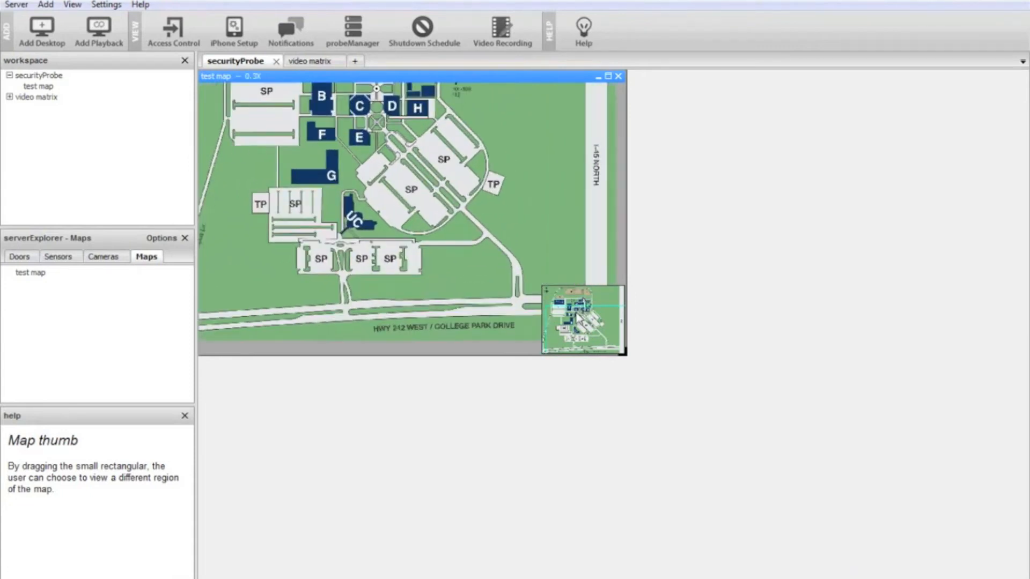
scroll(579, 316, "down", 3)
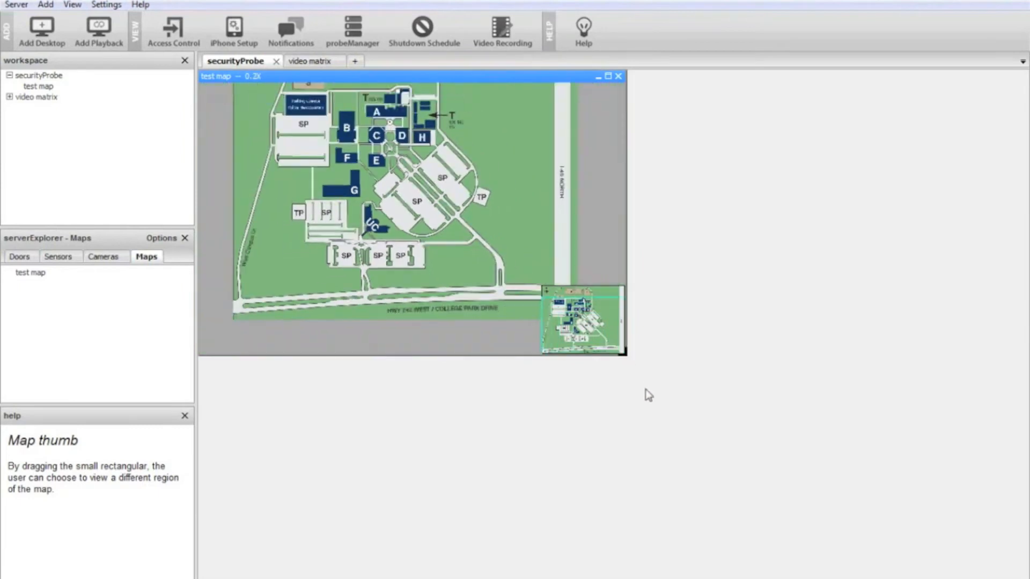
left_click_drag(630, 359, 799, 485)
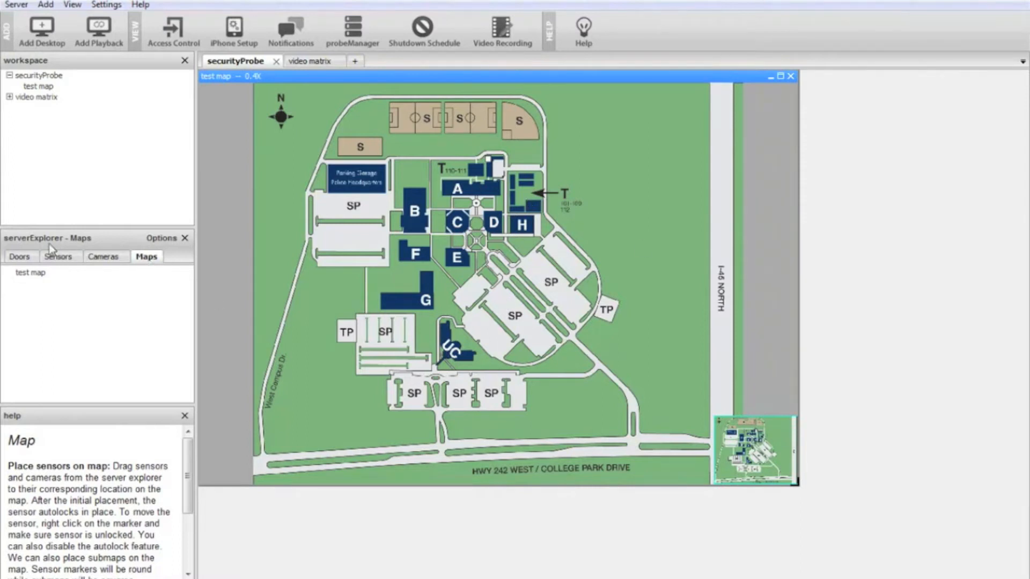
- Close the test map window on the securityProbe desktop and add a new desktop named "maps"
left_click(37, 273)
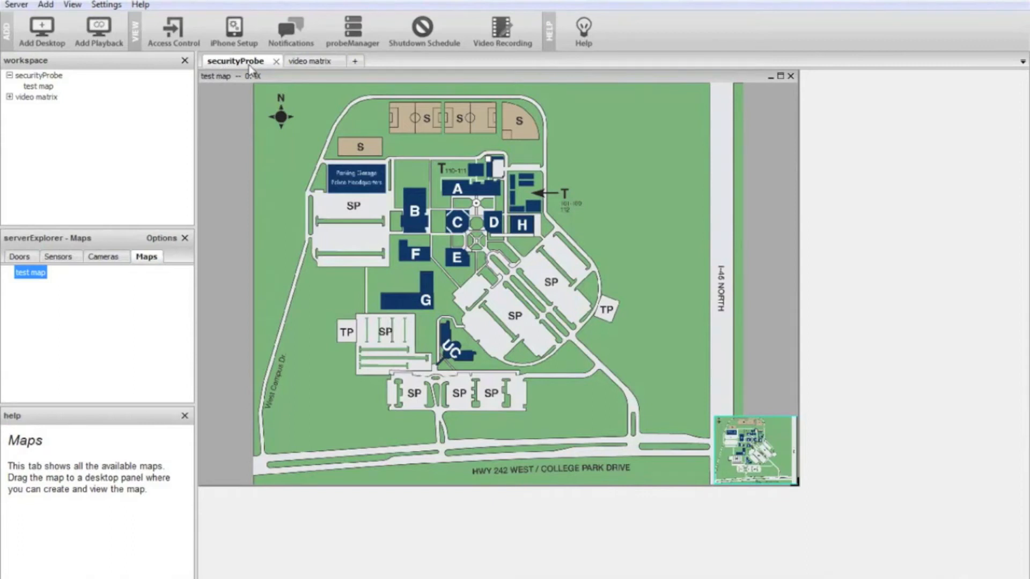
left_click(790, 76)
left_click(354, 61)
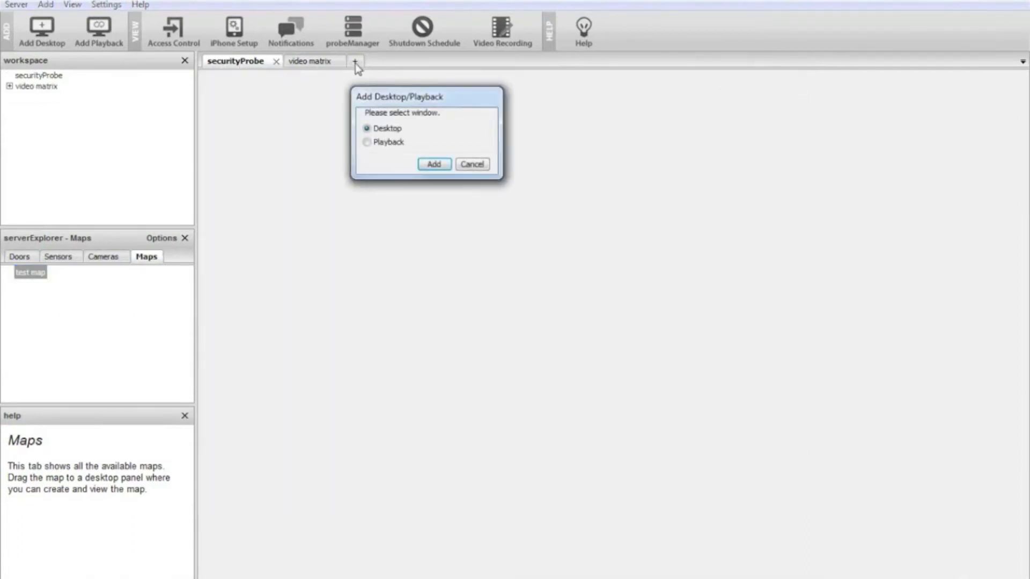
left_click(432, 164)
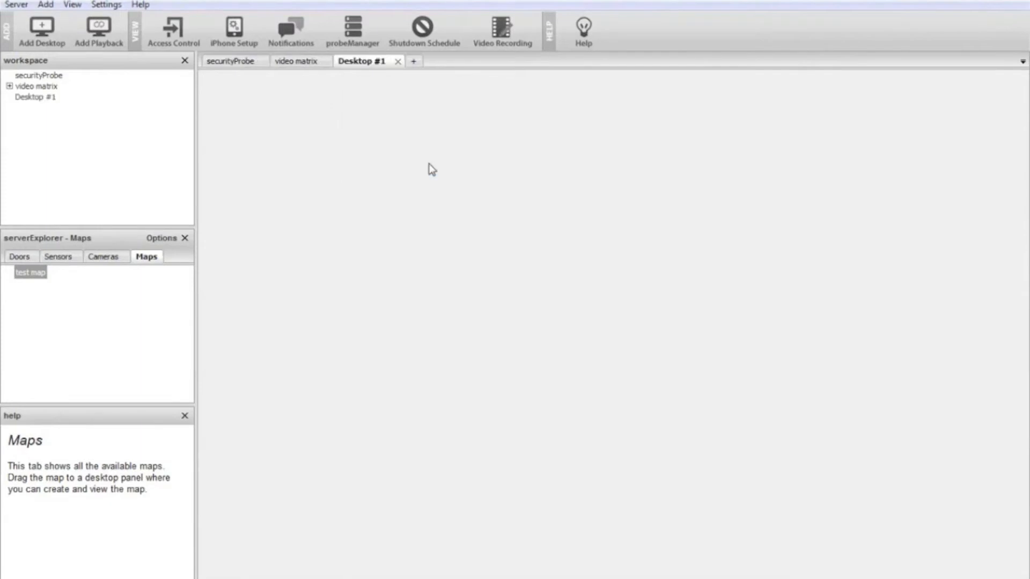
right_click(39, 98)
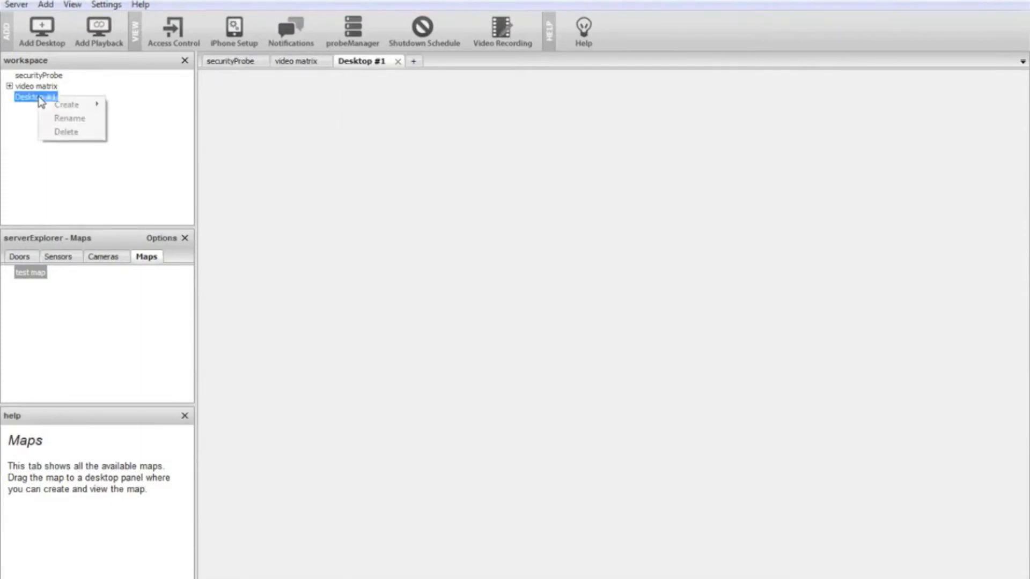
left_click(65, 119)
type("maps")
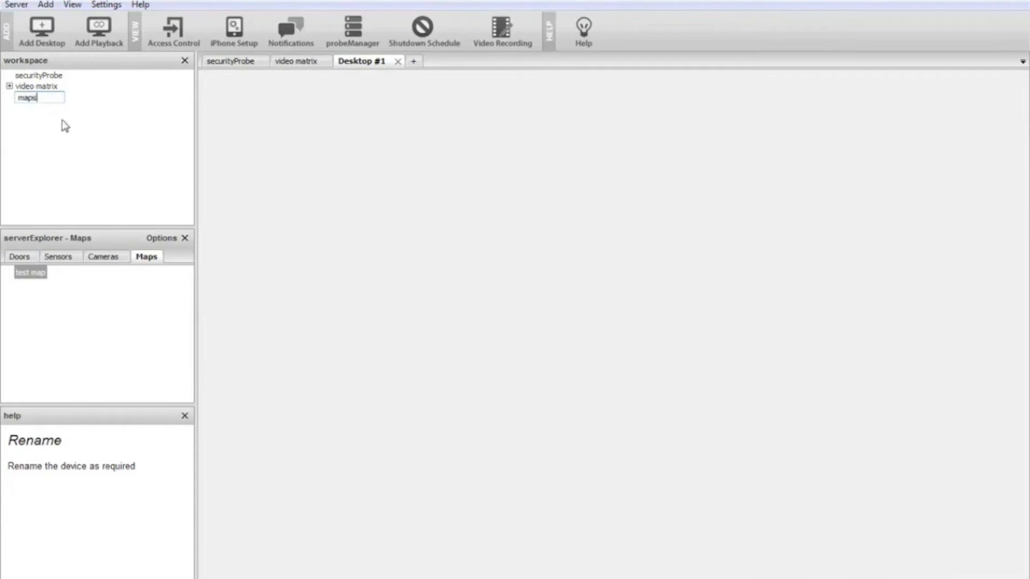
left_click(291, 178)
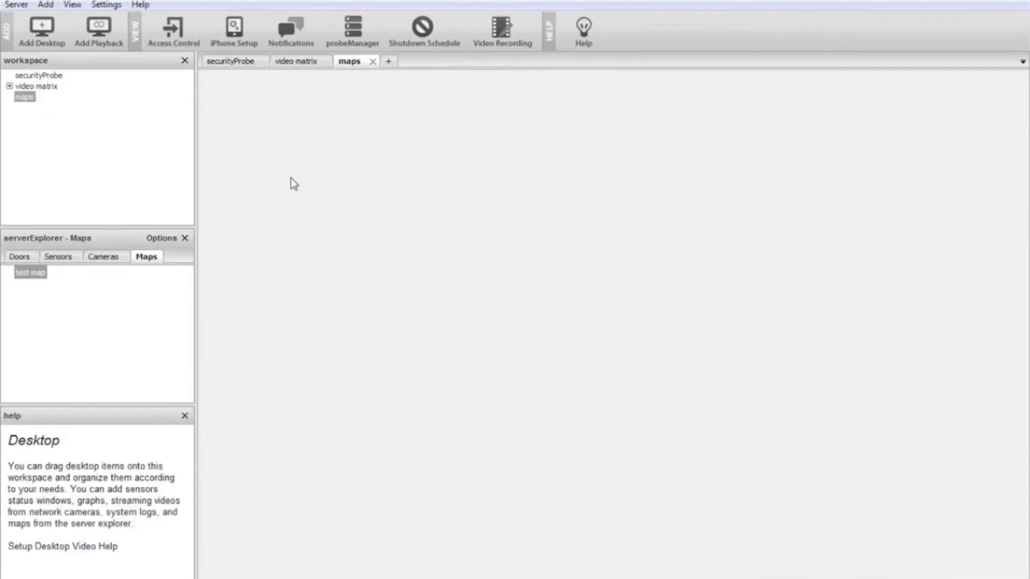
- Place the test map on the maps desktop, move its window toward the upper-left corner of the workspace, and enlarge it
left_click_drag(29, 273, 290, 170)
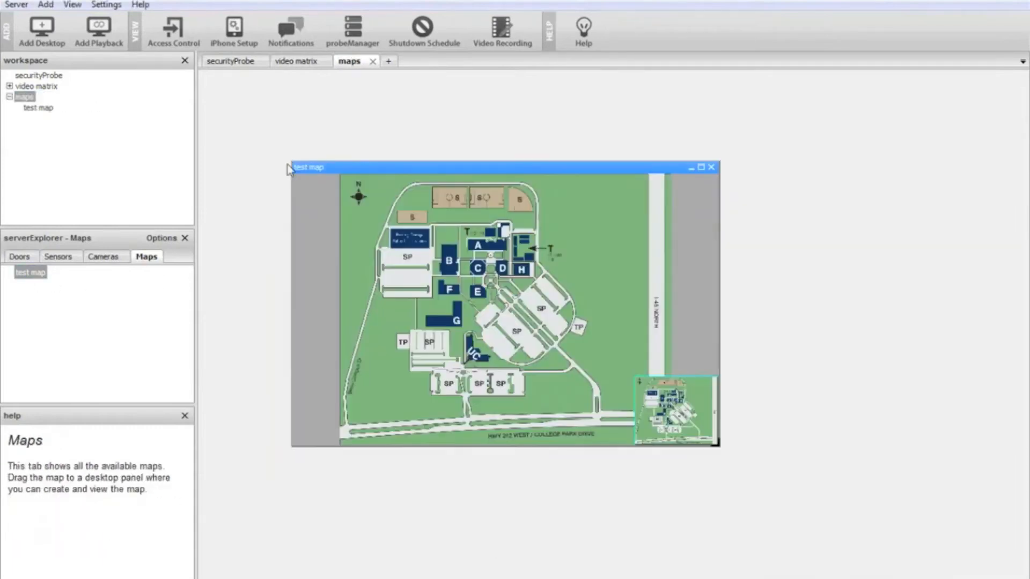
left_click_drag(497, 163, 420, 92)
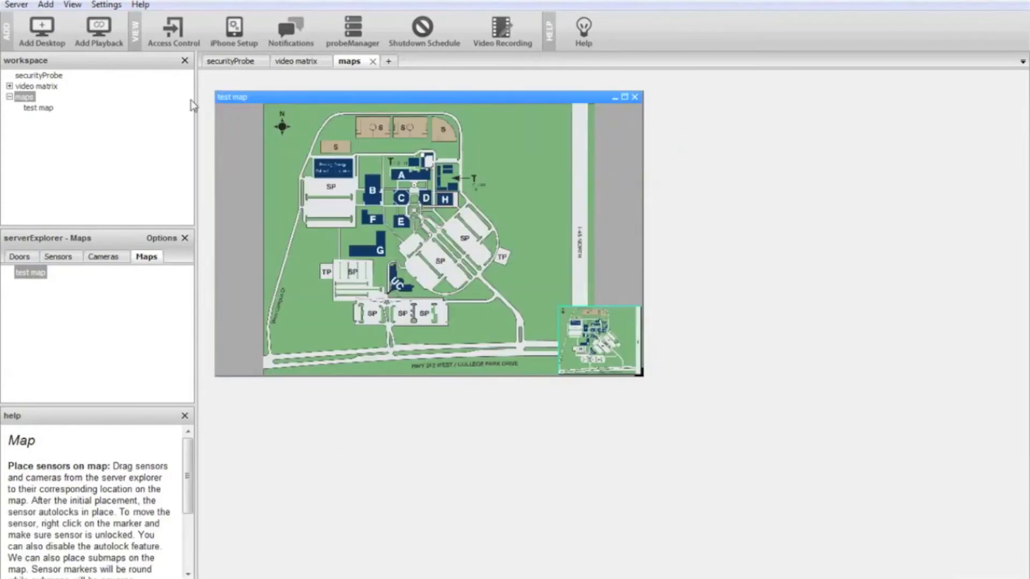
left_click_drag(643, 378, 797, 494)
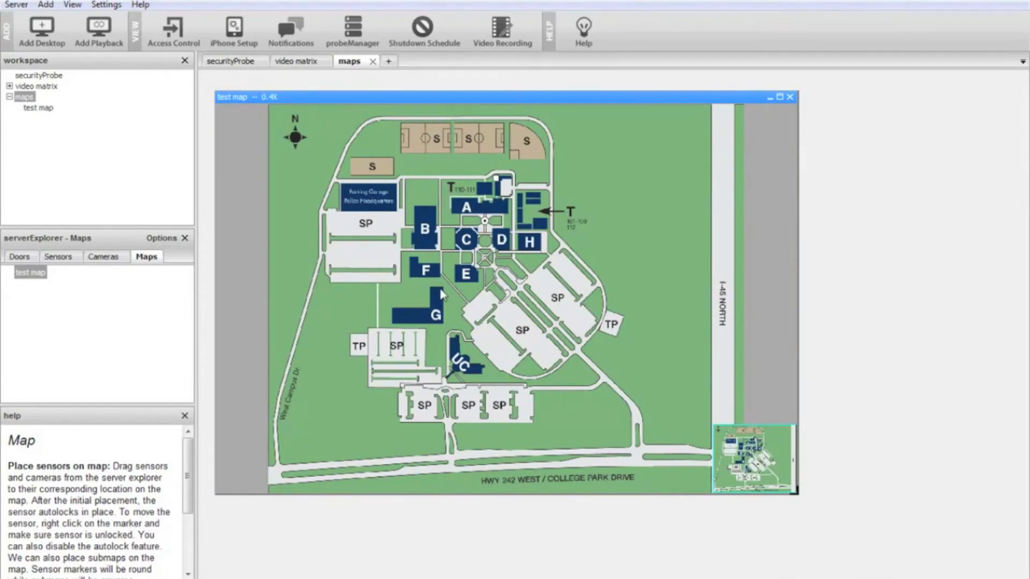
- Place the Temperature Port 1 sensor from the testing sec host on the upper part of building B on the map
scroll(441, 294, "up", 1)
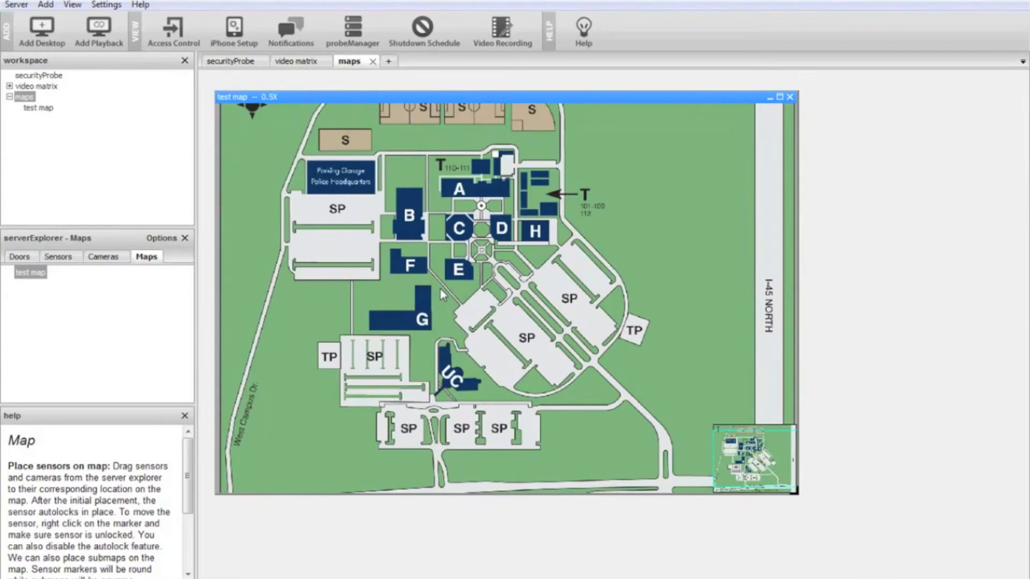
left_click(60, 257)
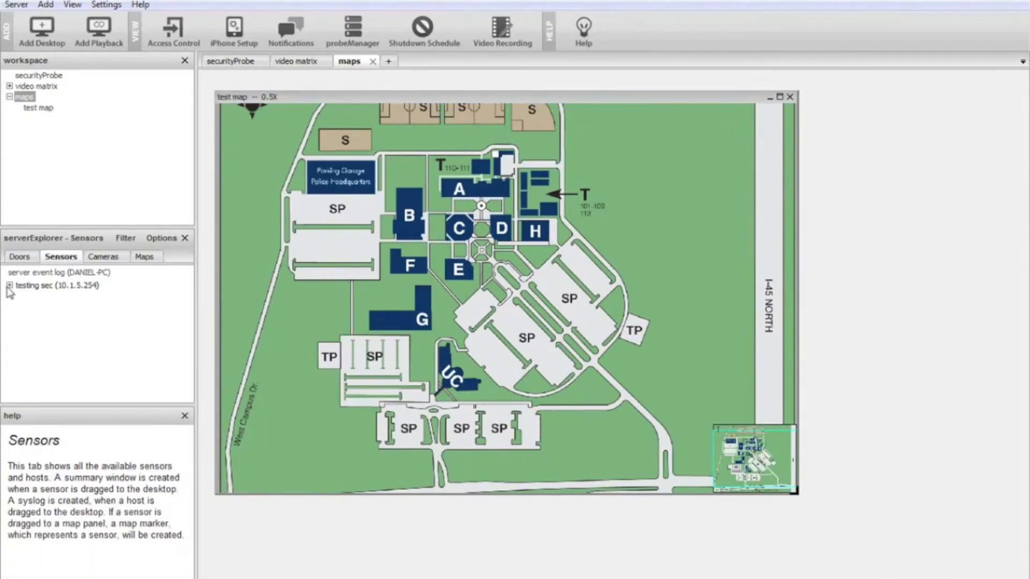
left_click(10, 290)
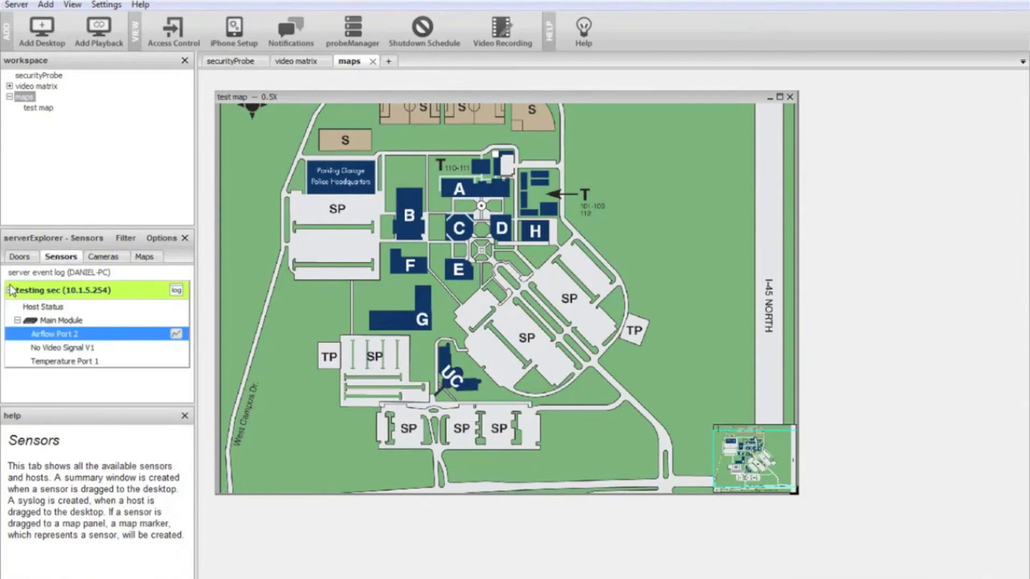
left_click(65, 362)
mouse_move(62, 363)
left_mouse_down()
mouse_move(362, 394)
mouse_move(431, 354)
mouse_move(531, 414)
mouse_move(508, 284)
mouse_move(409, 202)
left_mouse_up()
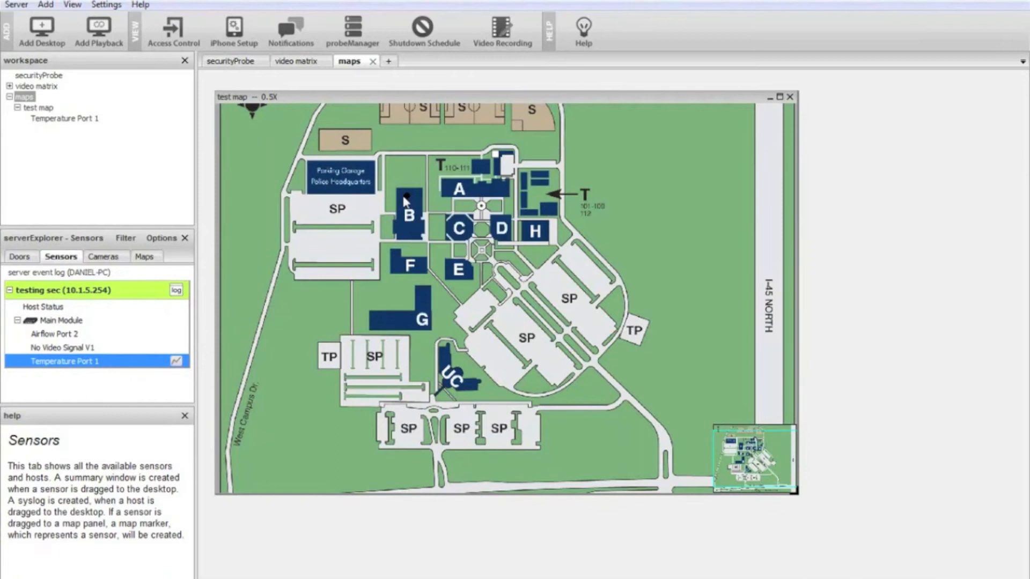
mouse_move(406, 202)
- Place camera V1 from the testing sec host on the lower part of building B and preview its feed
left_click(106, 257)
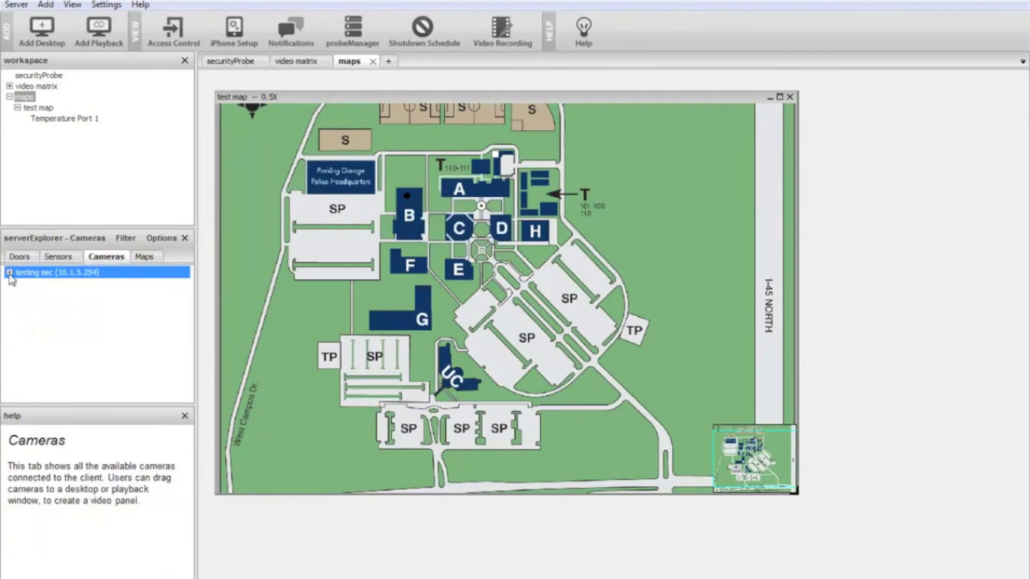
left_click(9, 273)
mouse_move(46, 298)
left_mouse_down()
mouse_move(309, 295)
mouse_move(415, 235)
left_mouse_up()
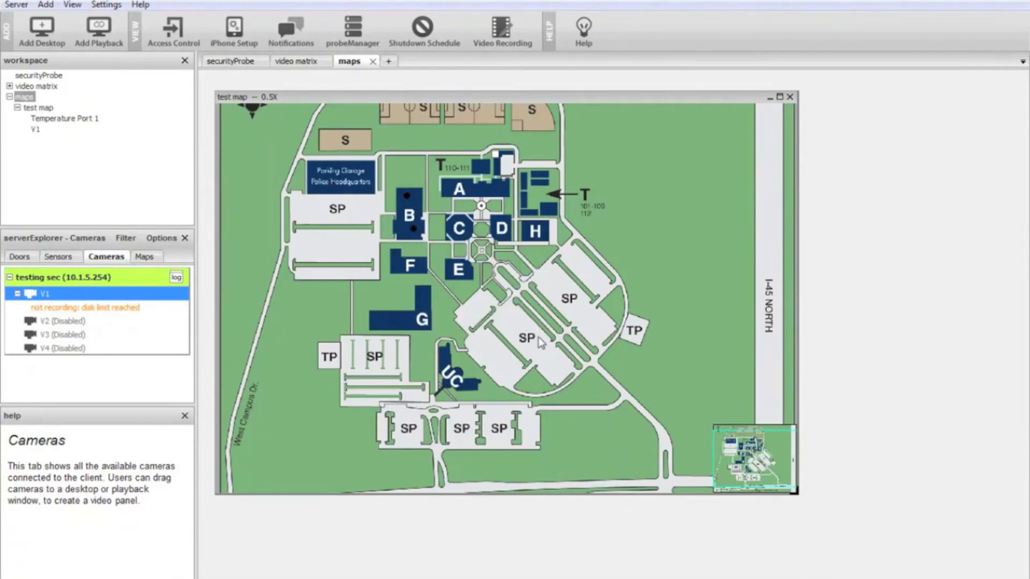
mouse_move(415, 234)
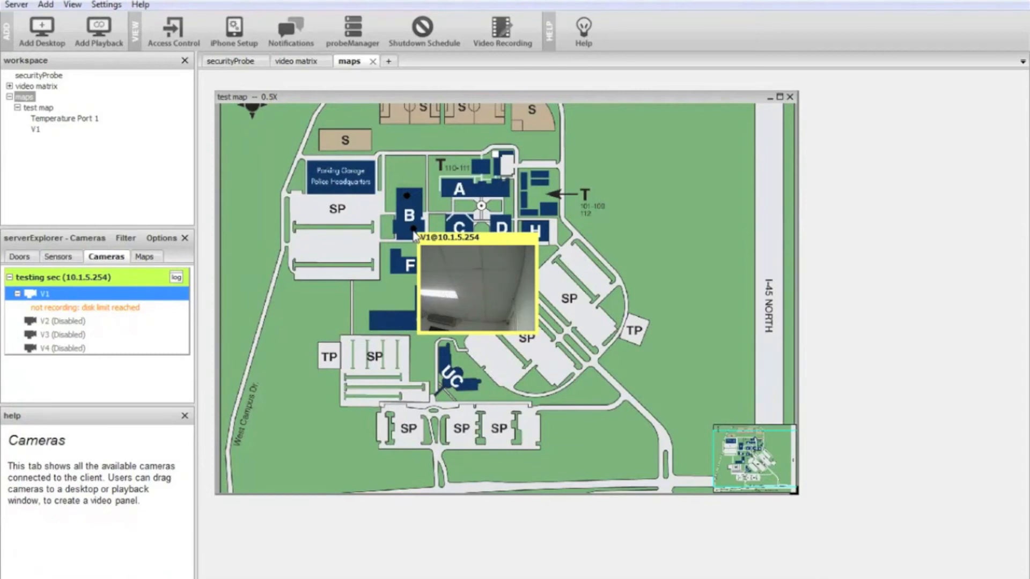
left_click(9, 278)
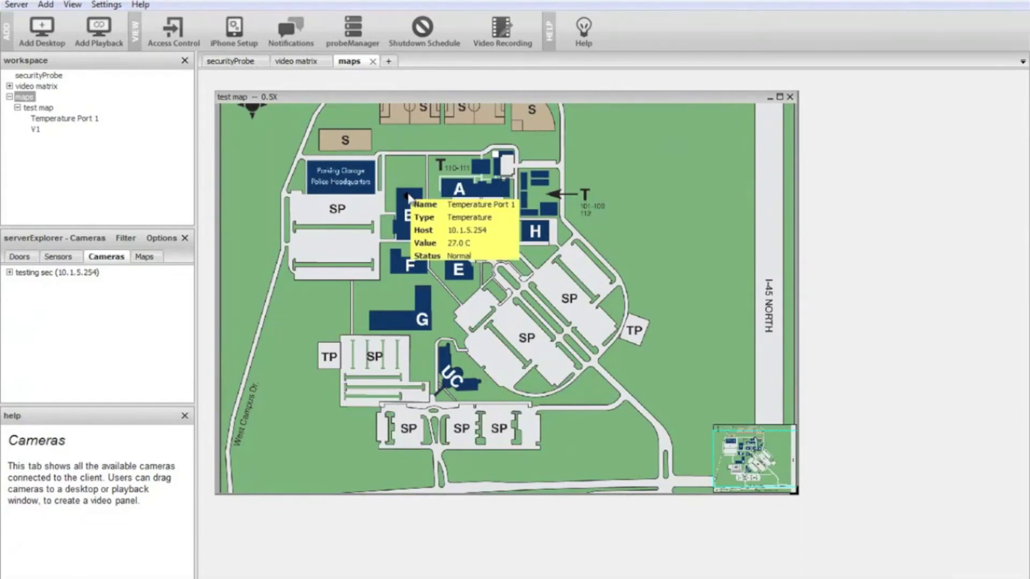
- In the Temperature Port 1 marker's properties, choose the standard circle shape and set the Normal status color to blue
right_click(408, 198)
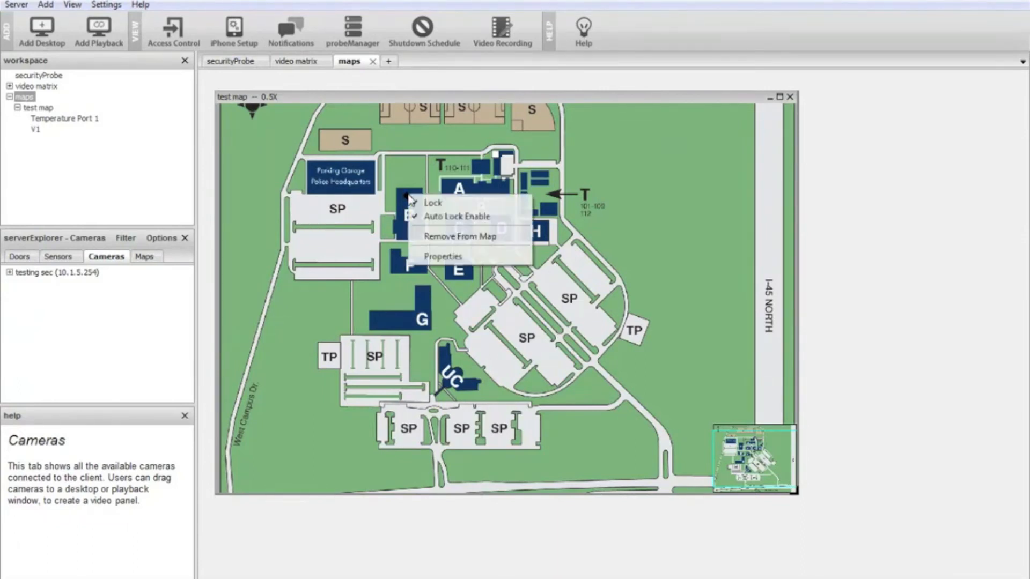
left_click(432, 257)
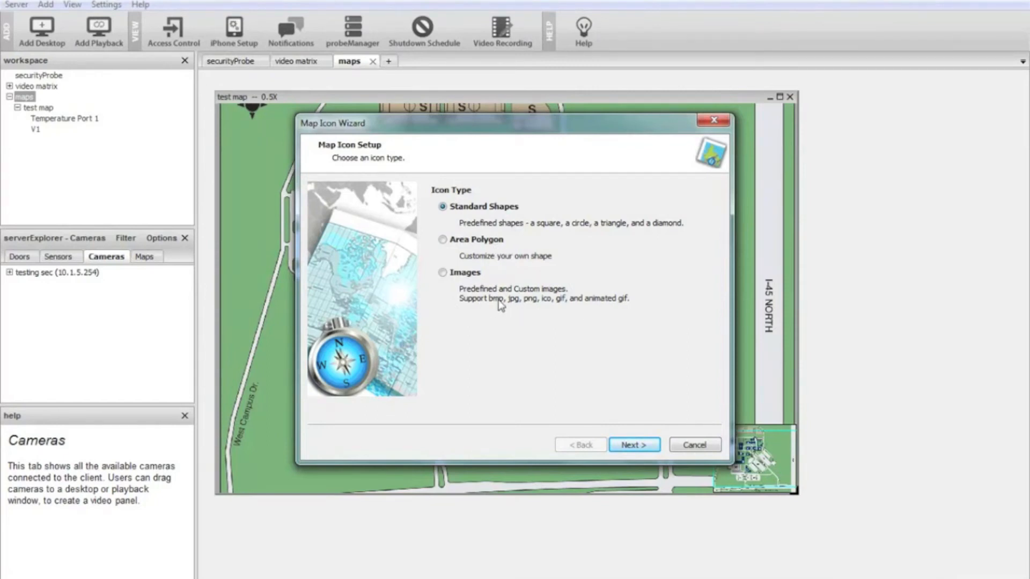
left_click(625, 446)
left_click(461, 203)
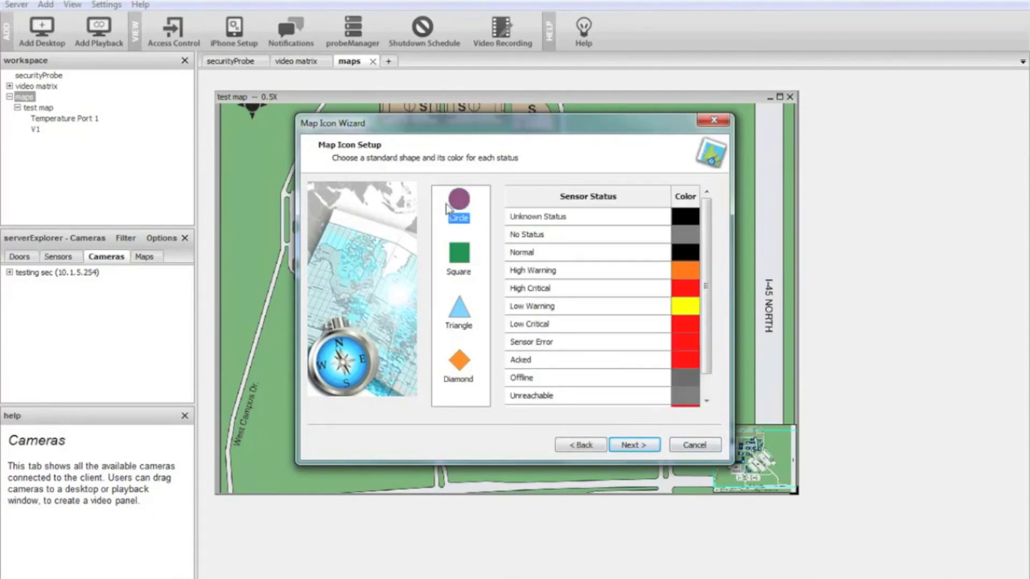
left_click(684, 252)
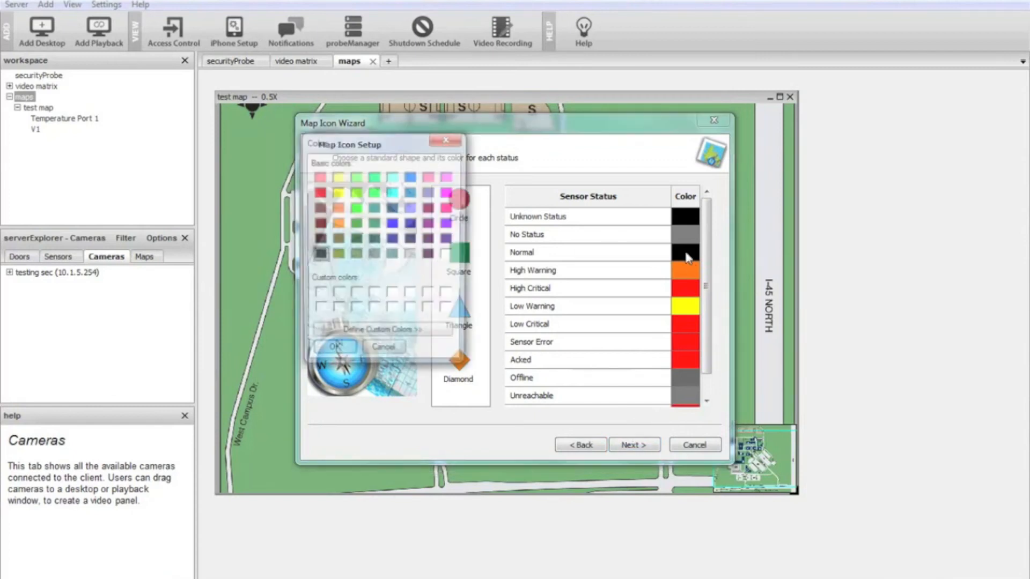
left_click(392, 223)
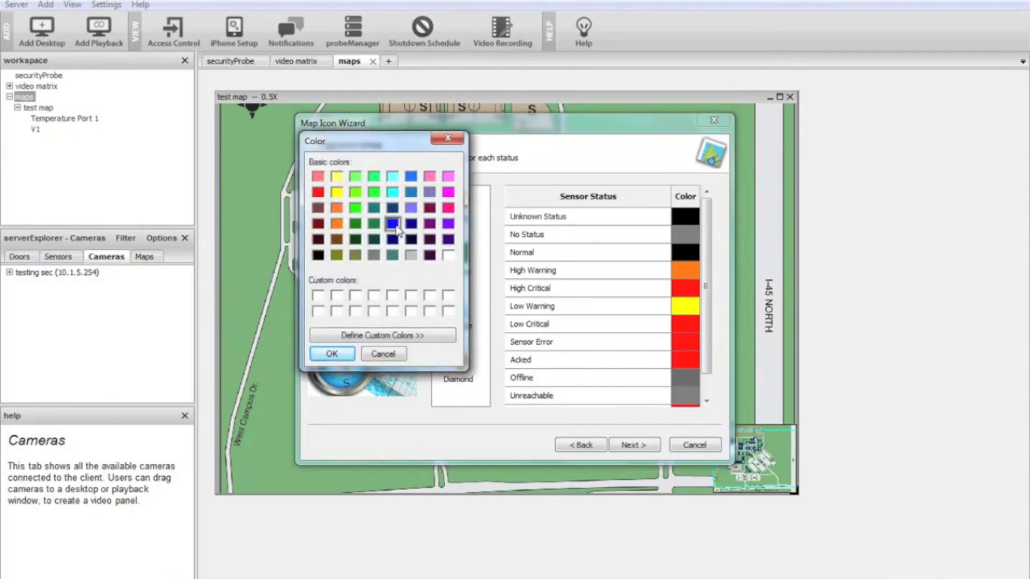
left_click(332, 353)
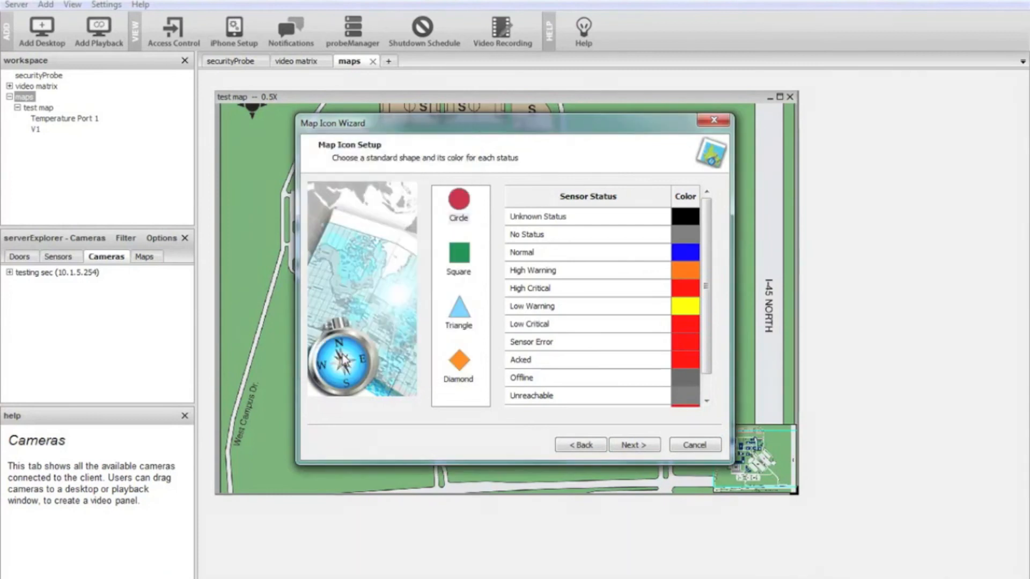
- Set the Temperature Port 1 icon size to S and finish its setup without making it the default for any sensor type
left_click(631, 448)
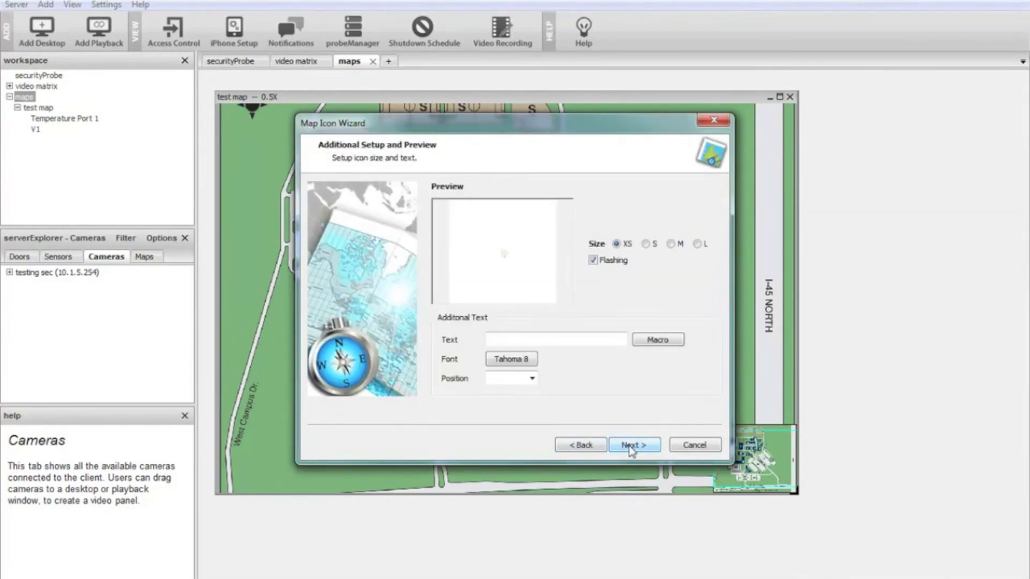
left_click(646, 245)
left_click(638, 446)
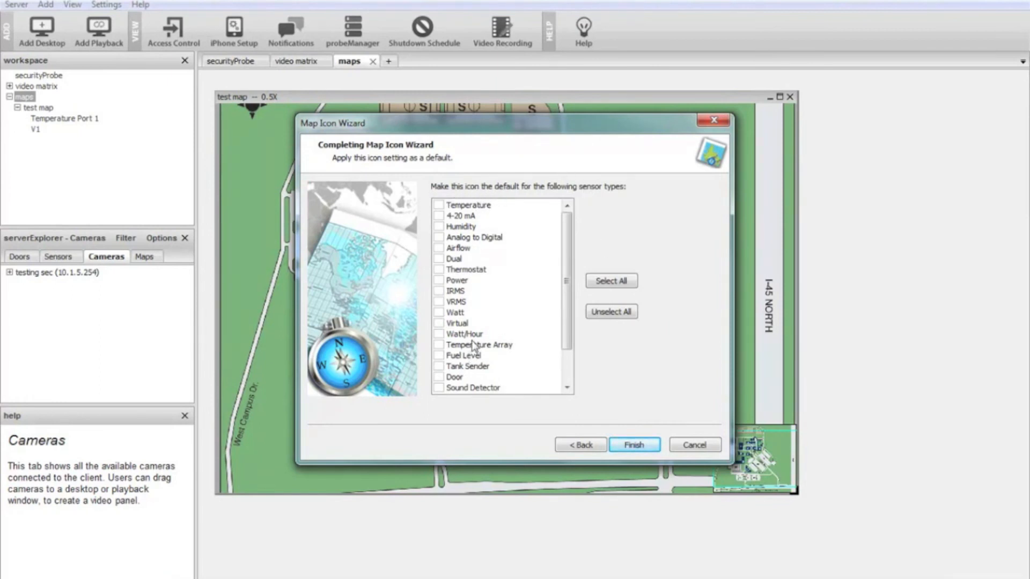
left_click(634, 446)
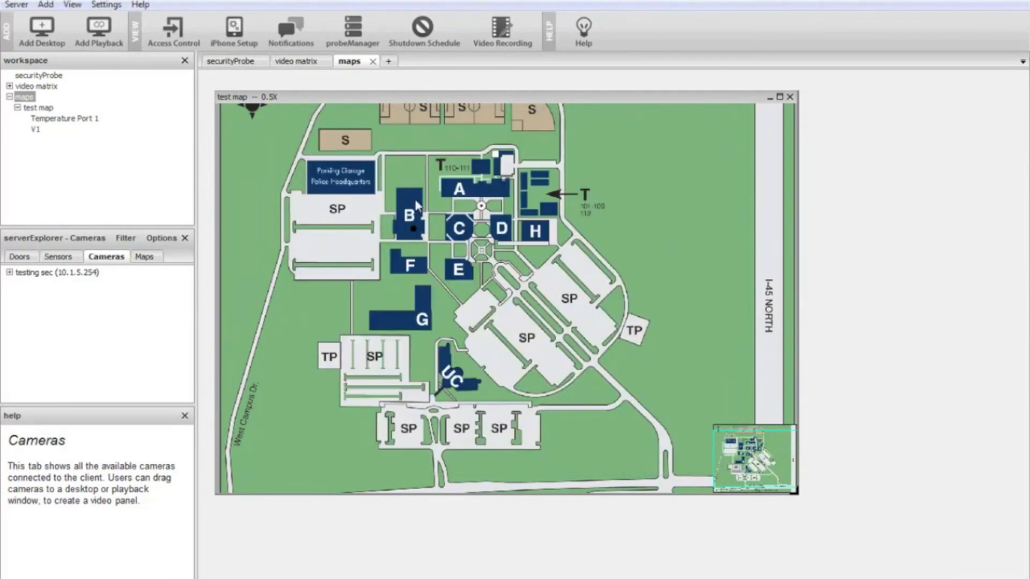
mouse_move(408, 201)
- In the camera V1 marker's properties, choose the standard square shape and set the Normal status color to green
mouse_move(414, 231)
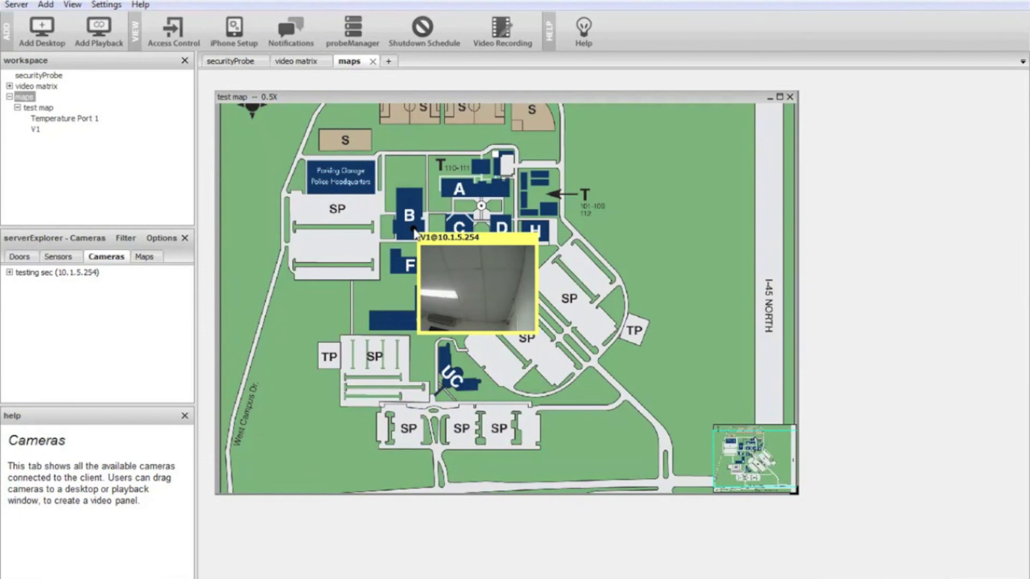
right_click(415, 231)
left_click(445, 294)
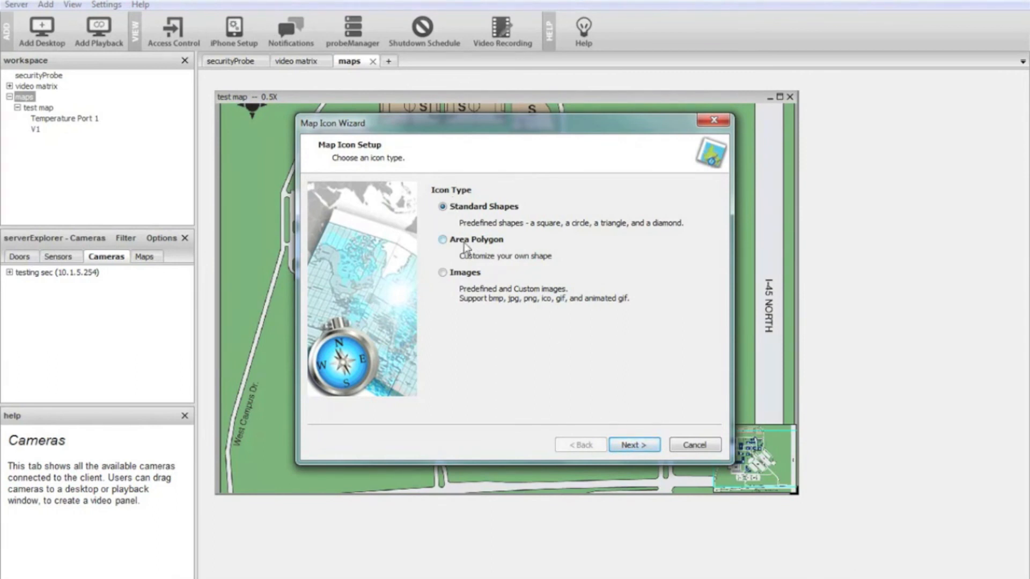
left_click(650, 449)
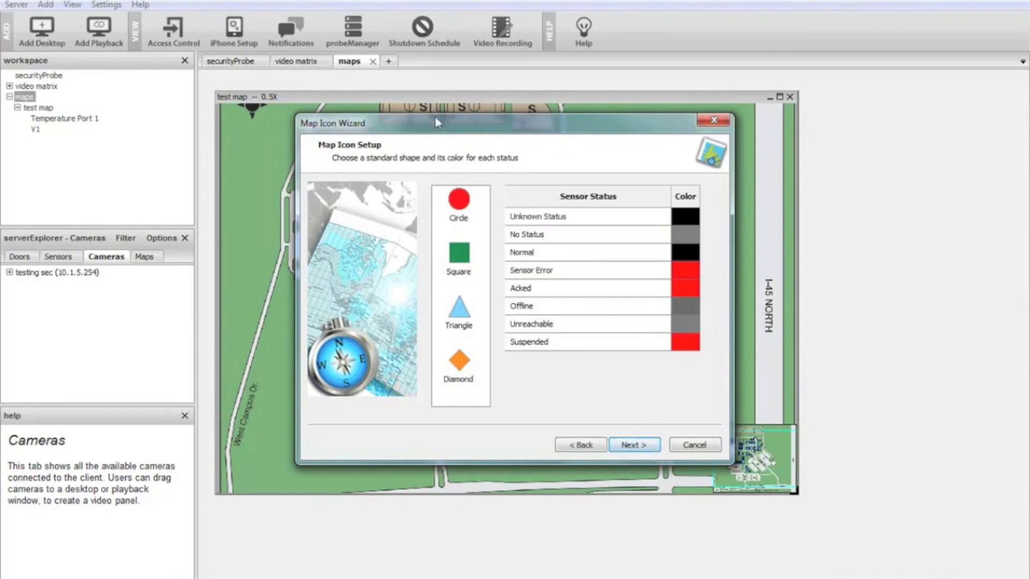
left_click(462, 260)
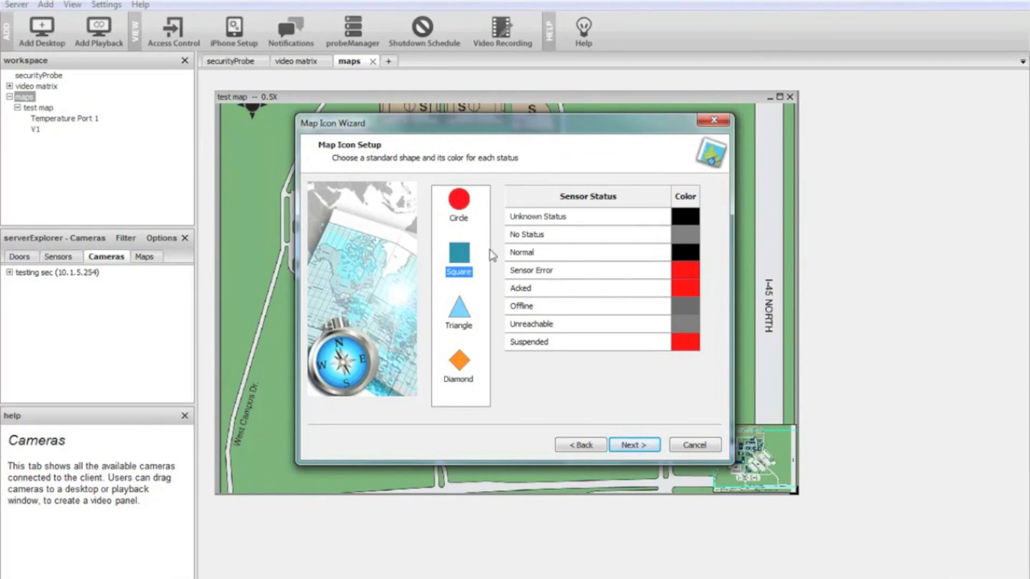
left_click(679, 251)
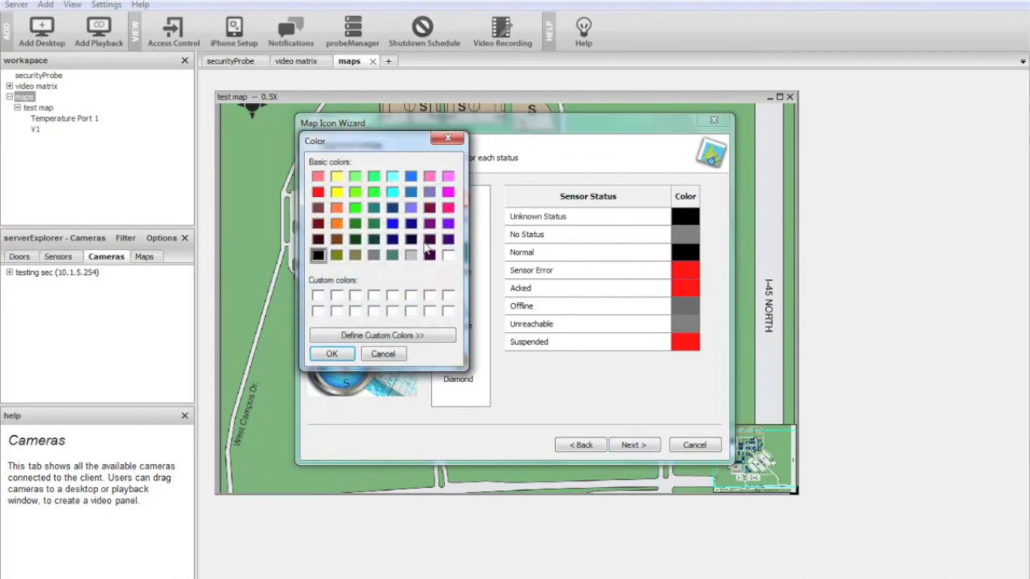
left_click(356, 224)
left_click(333, 354)
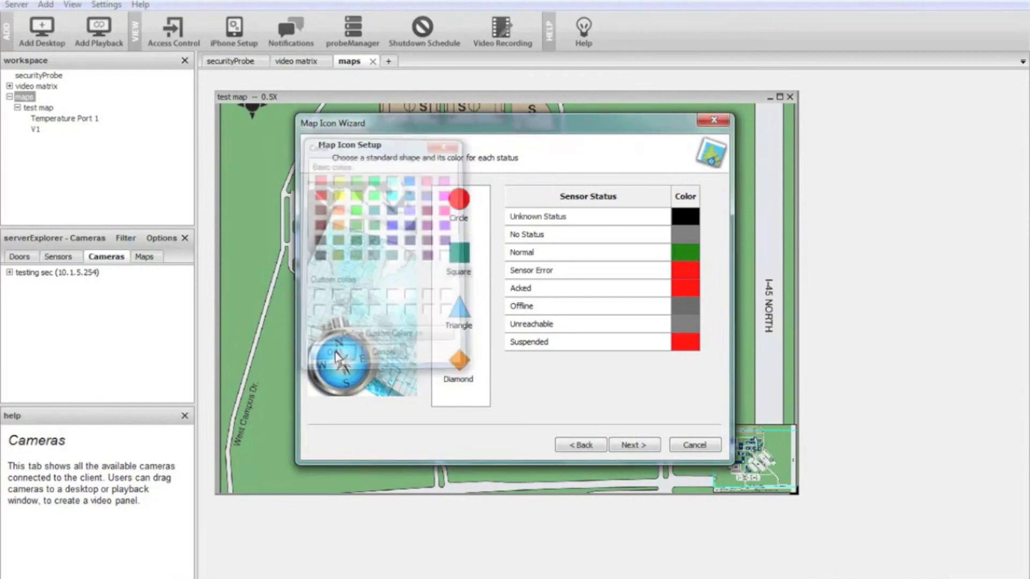
- Finish the V1 icon in size S without making it the camera default, and check both markers on building B
left_click(630, 447)
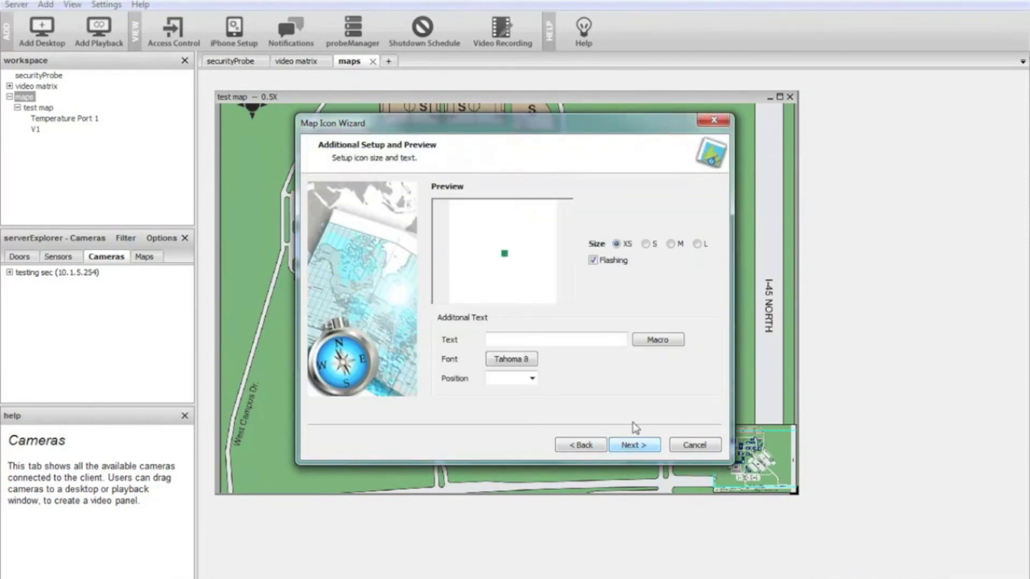
left_click(646, 245)
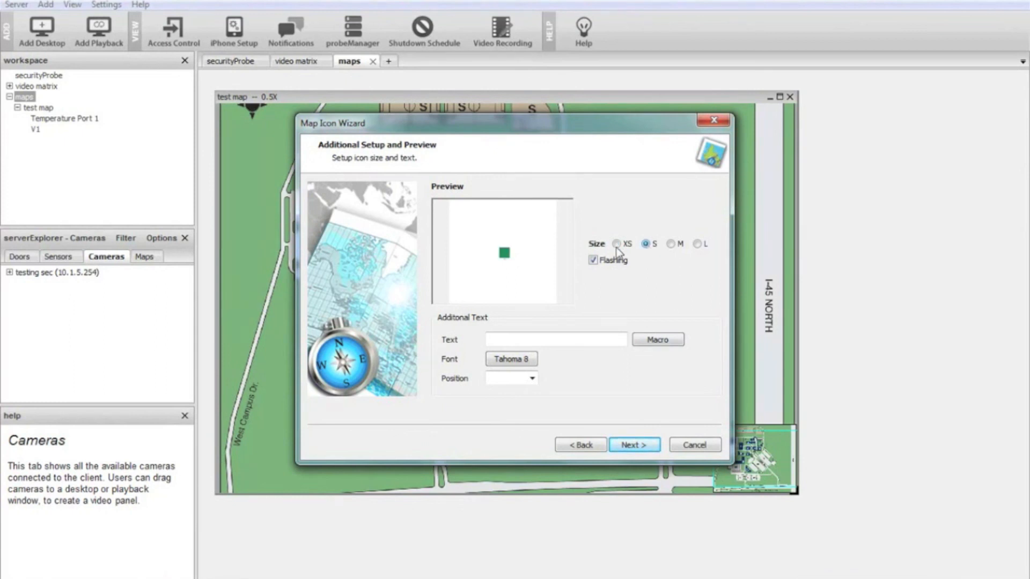
left_click(636, 448)
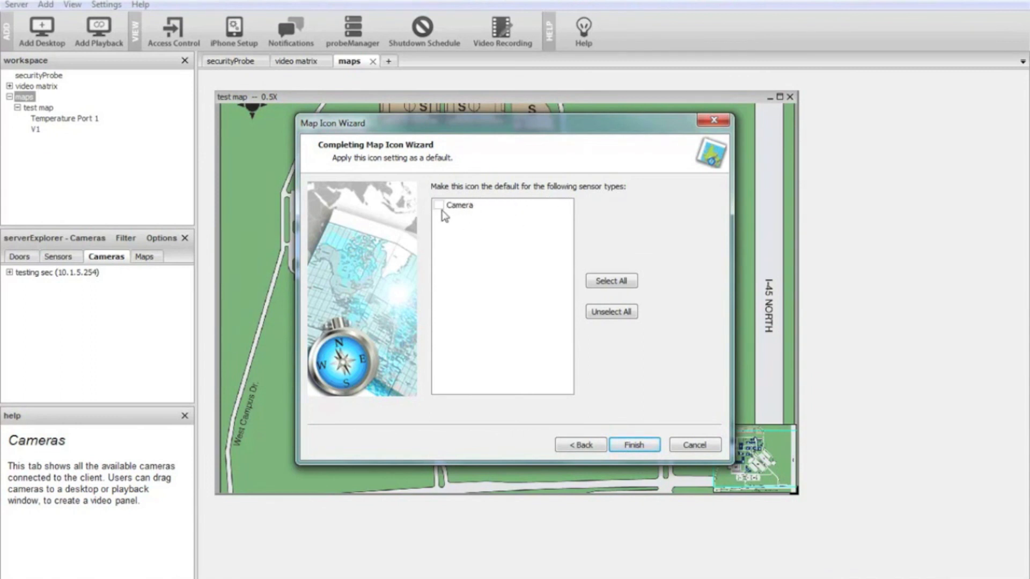
left_click(632, 446)
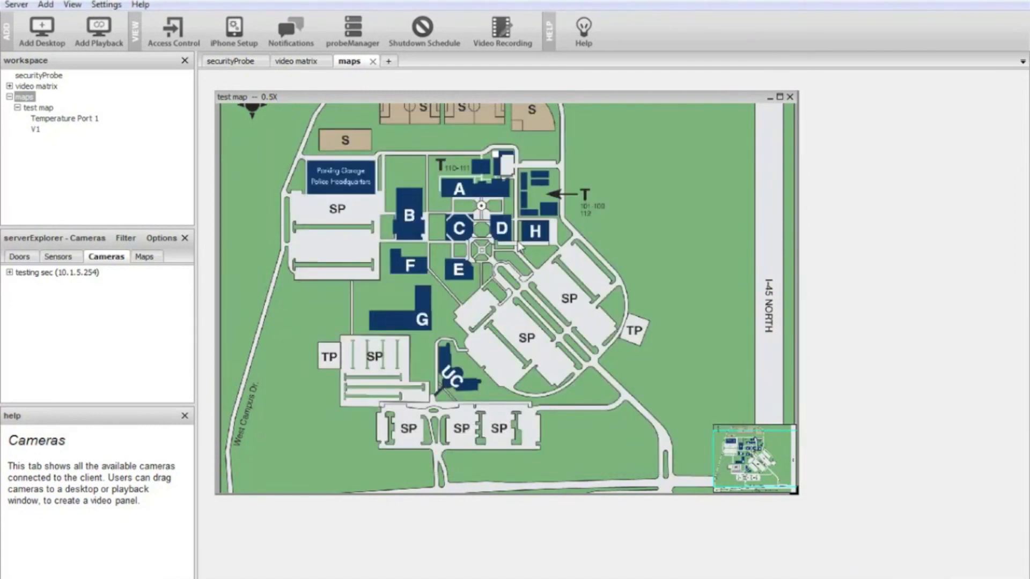
mouse_move(414, 234)
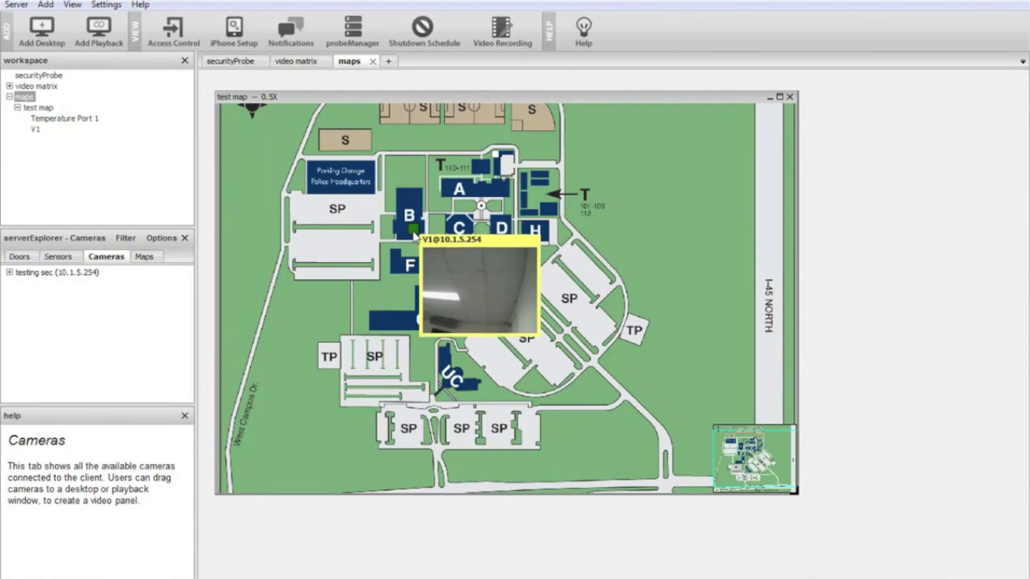
mouse_move(408, 200)
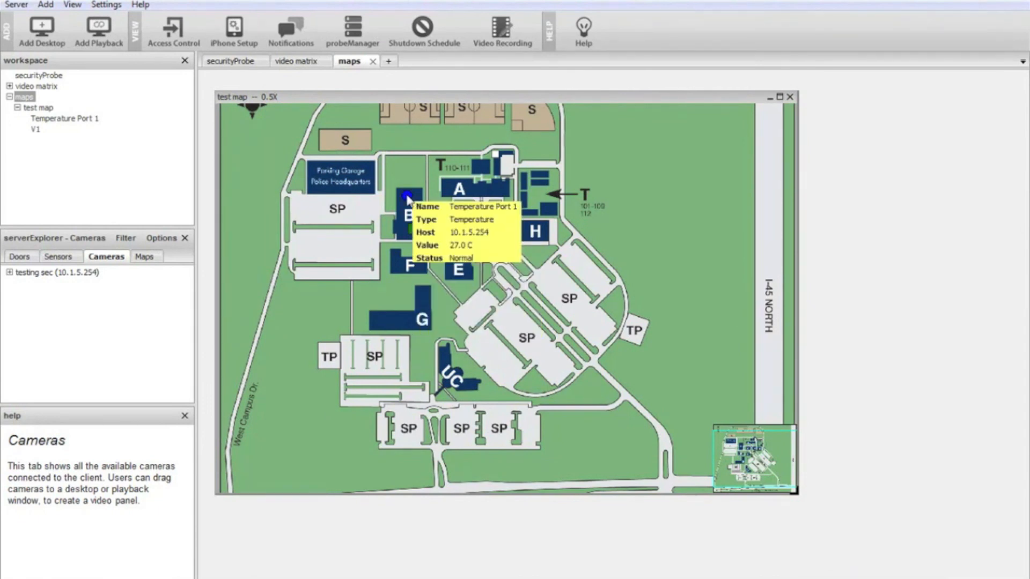